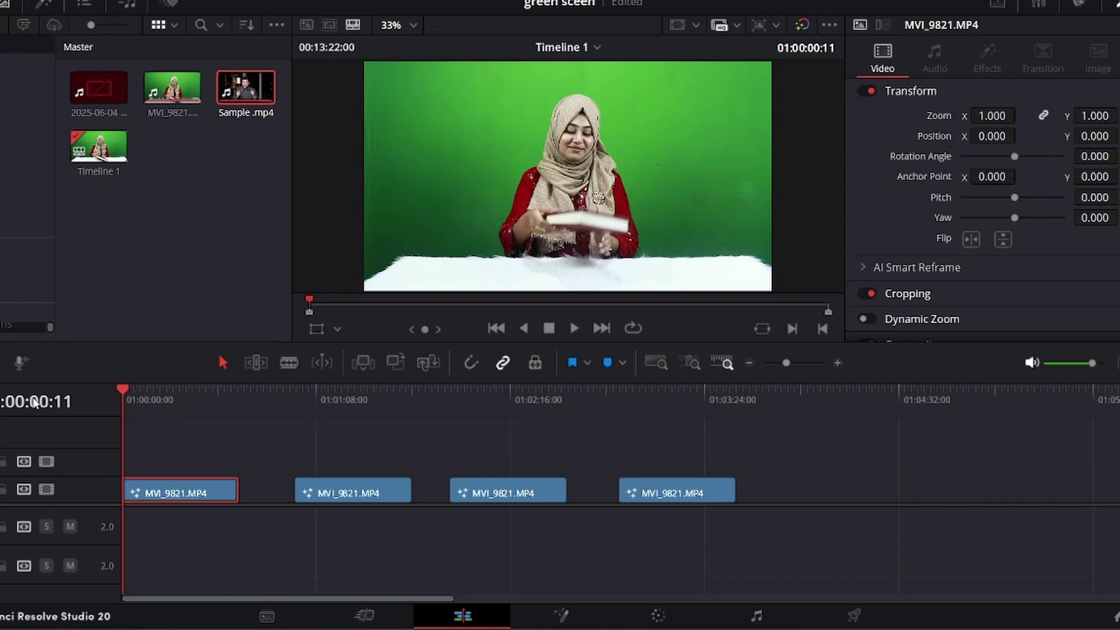
# Open the first green-screen clip on the Fusion page and add a Delta Keyer node between its input and output.
pyautogui.click(562, 615)
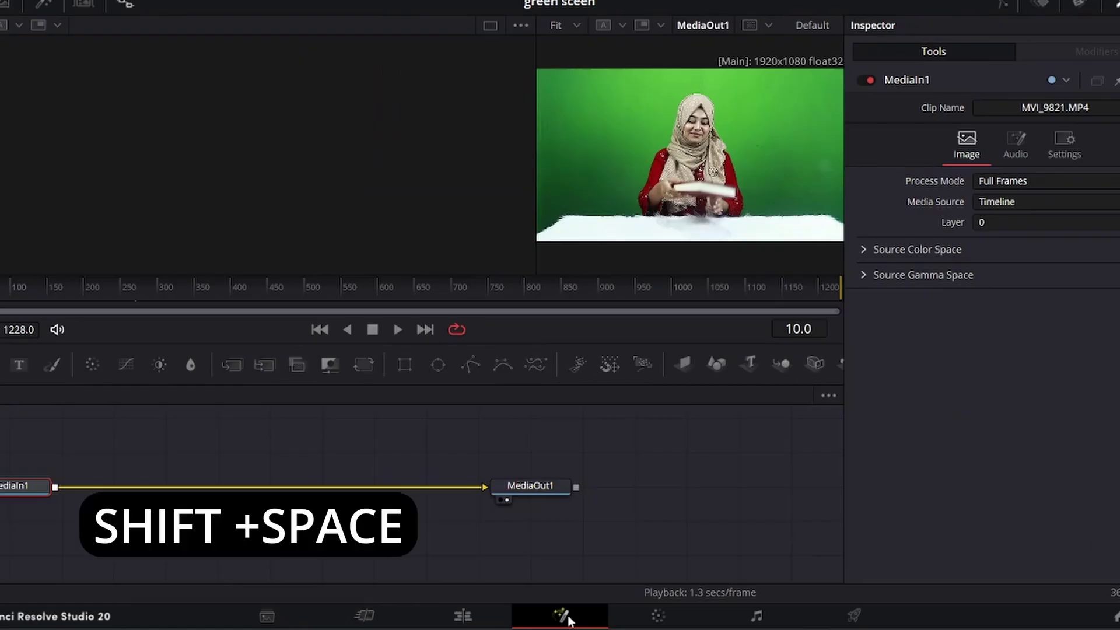
pyautogui.hotkey('shift', 'space')
pyautogui.write('delta')
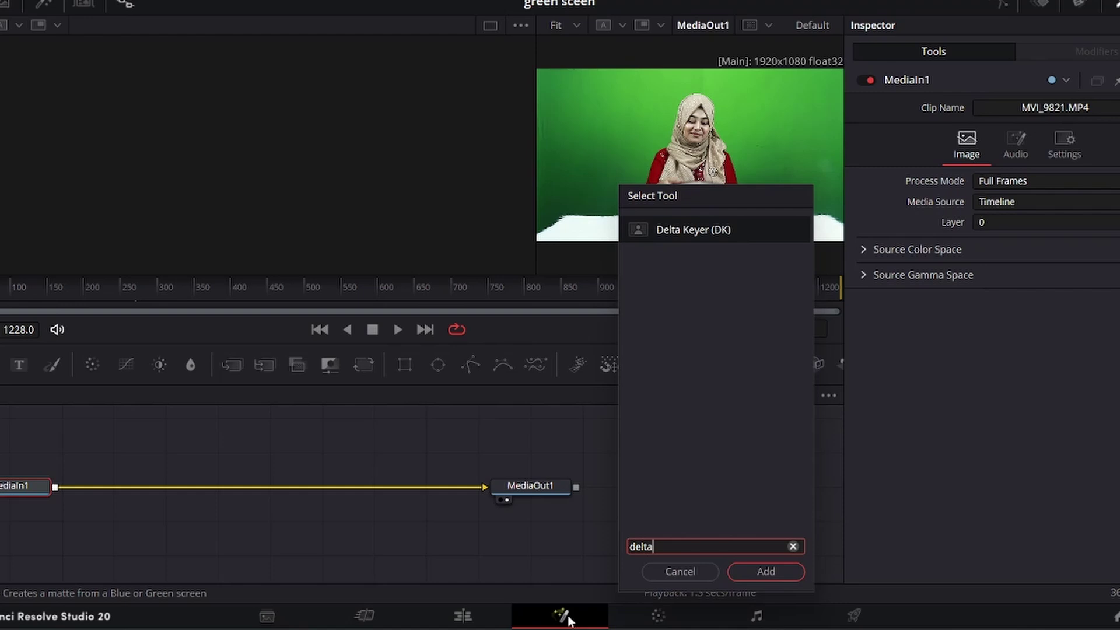
pyautogui.click(780, 571)
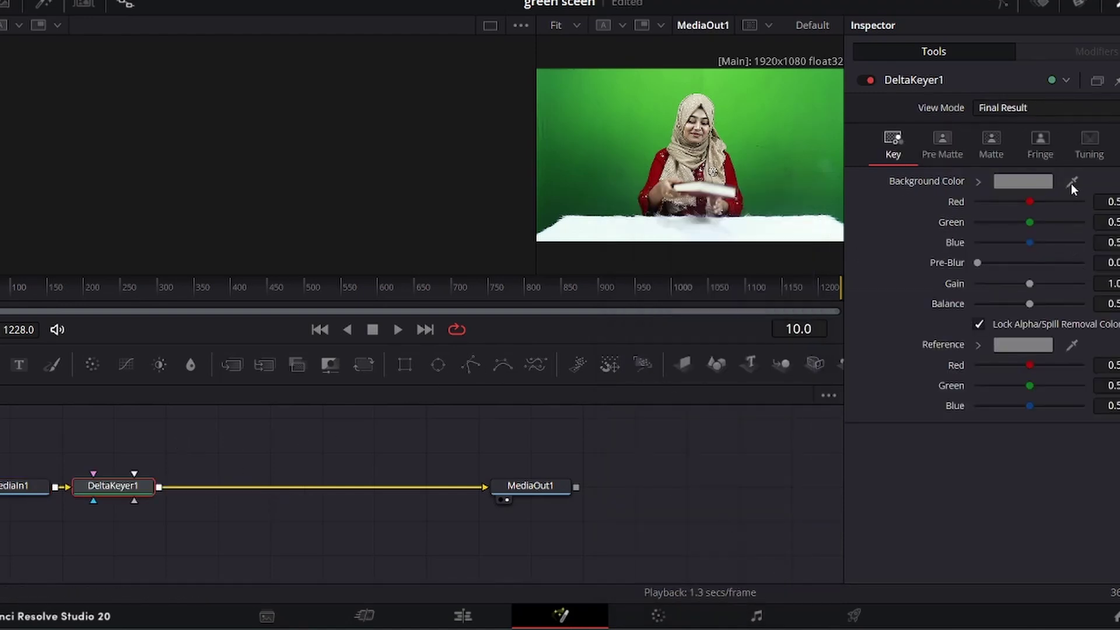
# Sample the green backdrop as the Delta Keyer's background color, raise Gain to about 1.9, and scrub through the clip to check the key.
pyautogui.moveTo(1073, 179); pyautogui.dragTo(671, 84)
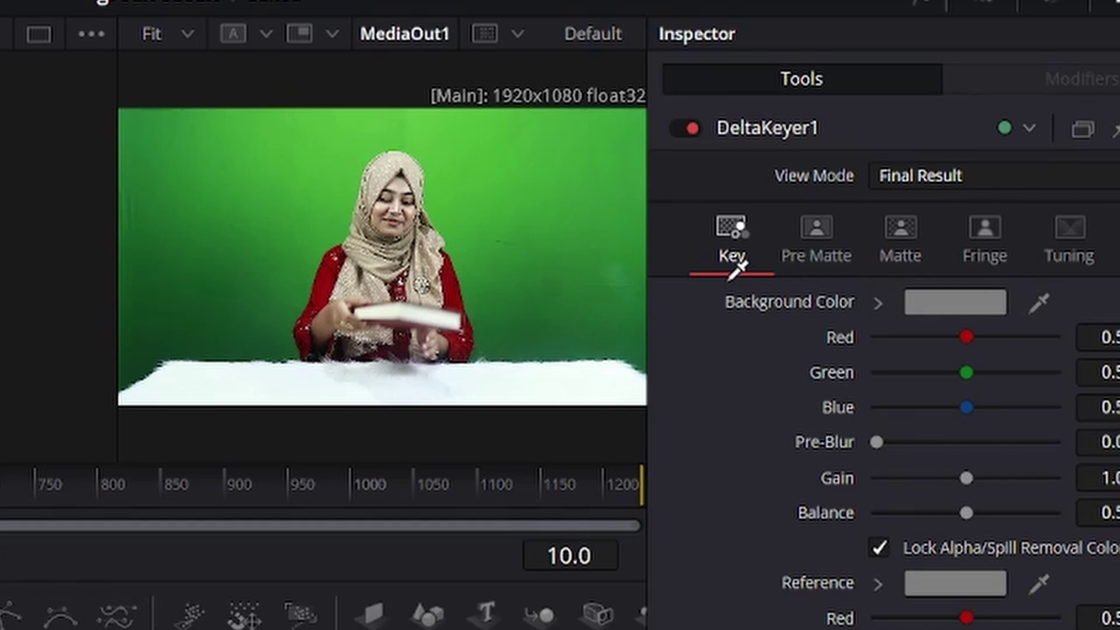
pyautogui.moveTo(342, 145); pyautogui.dragTo(344, 147)
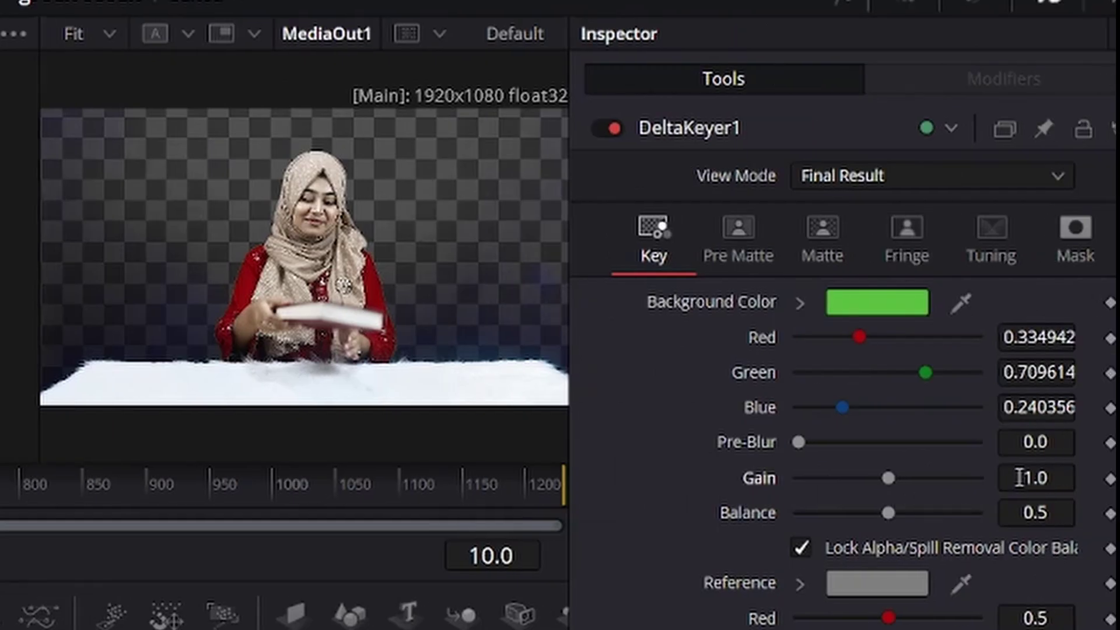
pyautogui.moveTo(1106, 284); pyautogui.dragTo(1114, 284)
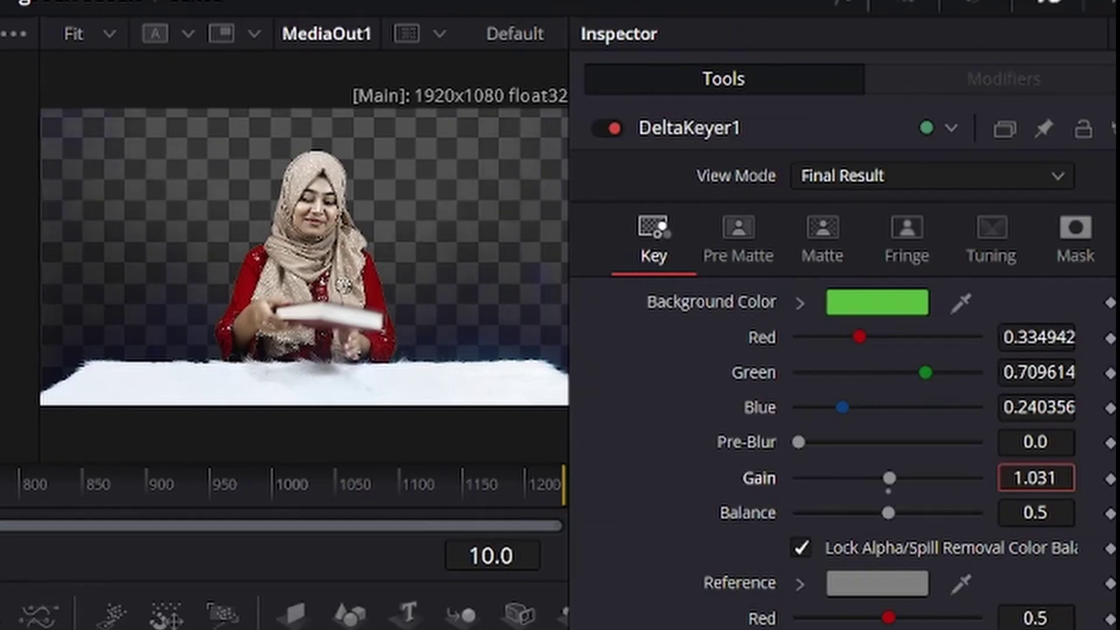
pyautogui.moveTo(1036, 478); pyautogui.dragTo(1050, 478)
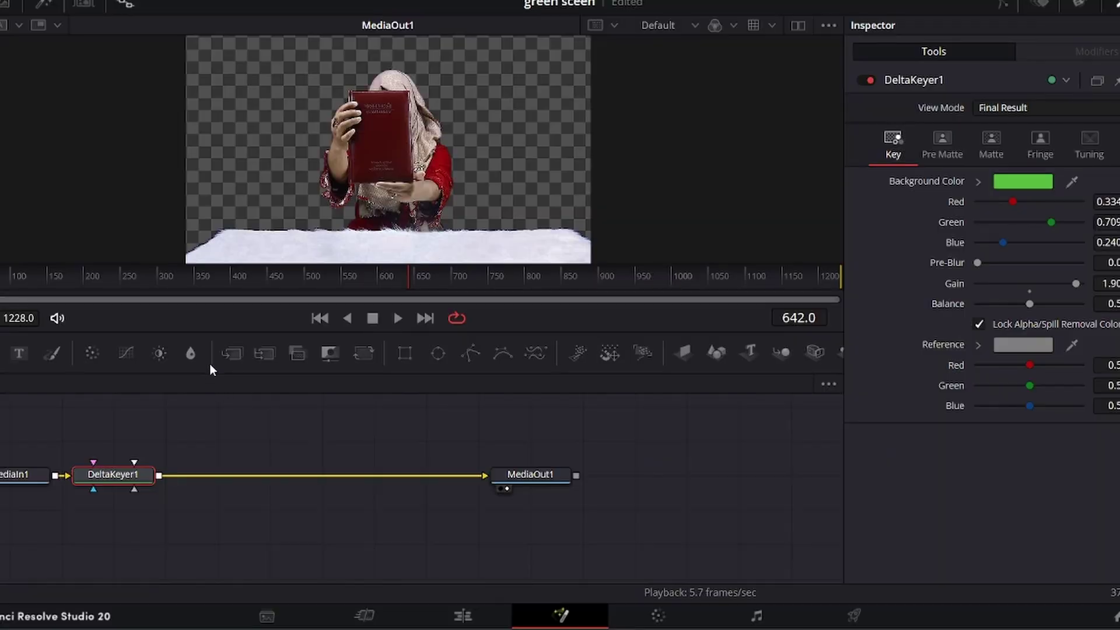
pyautogui.moveTo(105, 275); pyautogui.dragTo(622, 293)
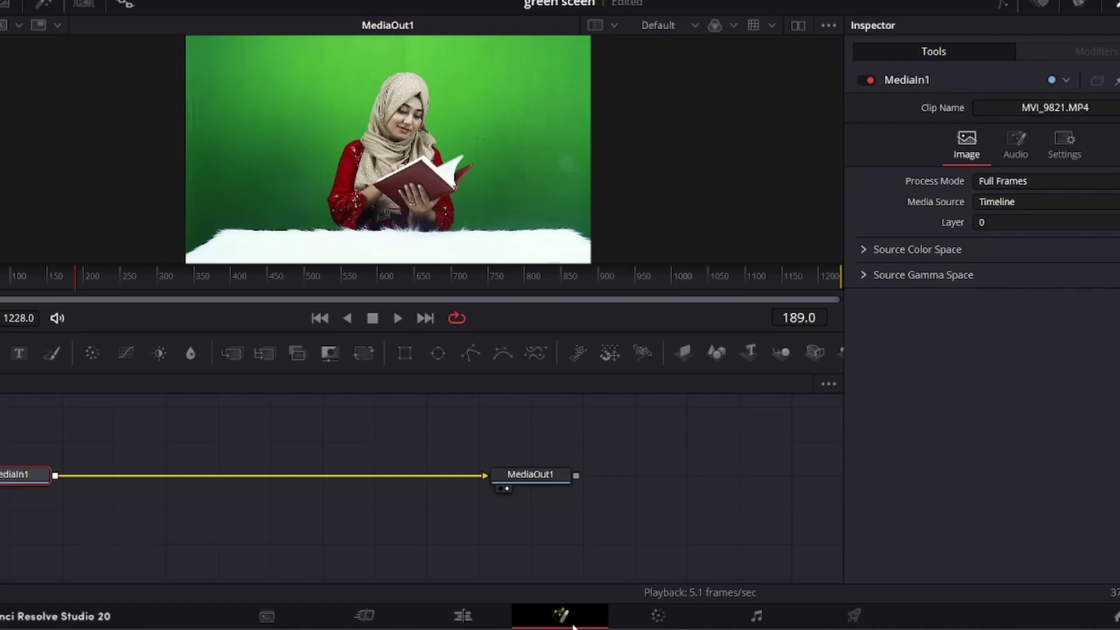
# Add an Ultra Keyer node after the media input of the green-screen clip.
pyautogui.hotkey('shift', 'space')
pyautogui.write('ult')
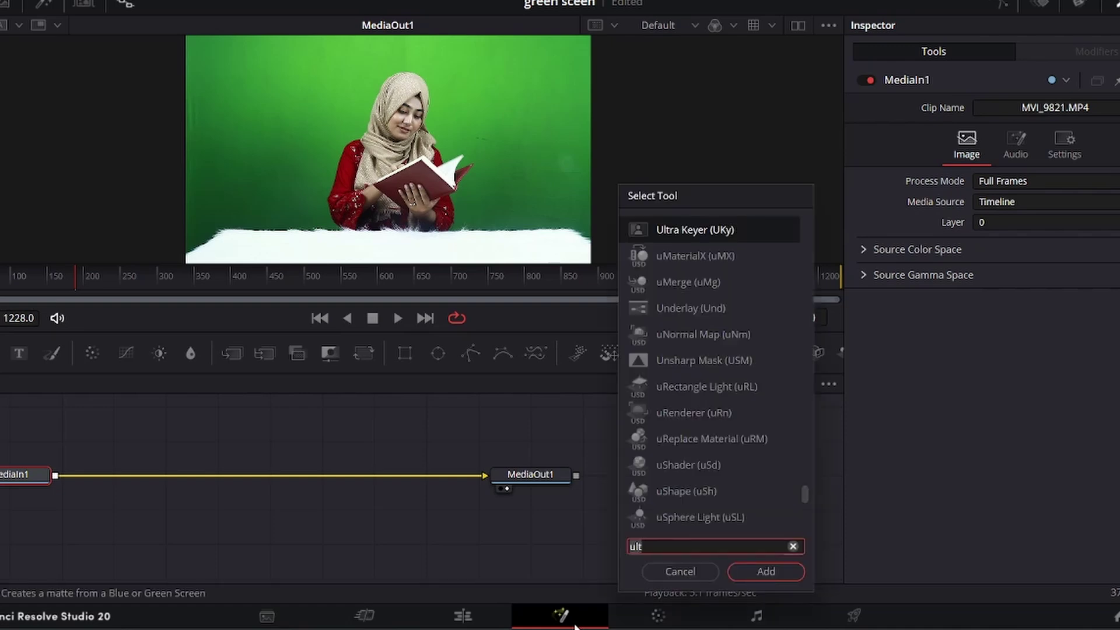
pyautogui.press('Return')
# Key out the backdrop with strokes across the green areas using the 3D Keyer node, set Despill to 1.0, and scrub to check.
pyautogui.moveTo(493, 76)
pyautogui.mouseDown()
pyautogui.moveTo(549, 138)
pyautogui.moveTo(553, 161)
pyautogui.moveTo(543, 188)
pyautogui.moveTo(489, 208)
pyautogui.moveTo(563, 218)
pyautogui.moveTo(513, 226)
pyautogui.moveTo(478, 78)
pyautogui.moveTo(382, 51)
pyautogui.moveTo(612, 46)
pyautogui.moveTo(590, 64)
pyautogui.moveTo(322, 53)
pyautogui.moveTo(261, 99)
pyautogui.moveTo(201, 173)
pyautogui.moveTo(196, 228)
pyautogui.moveTo(214, 212)
pyautogui.moveTo(194, 233)
pyautogui.moveTo(247, 196)
pyautogui.moveTo(296, 203)
pyautogui.mouseUp()
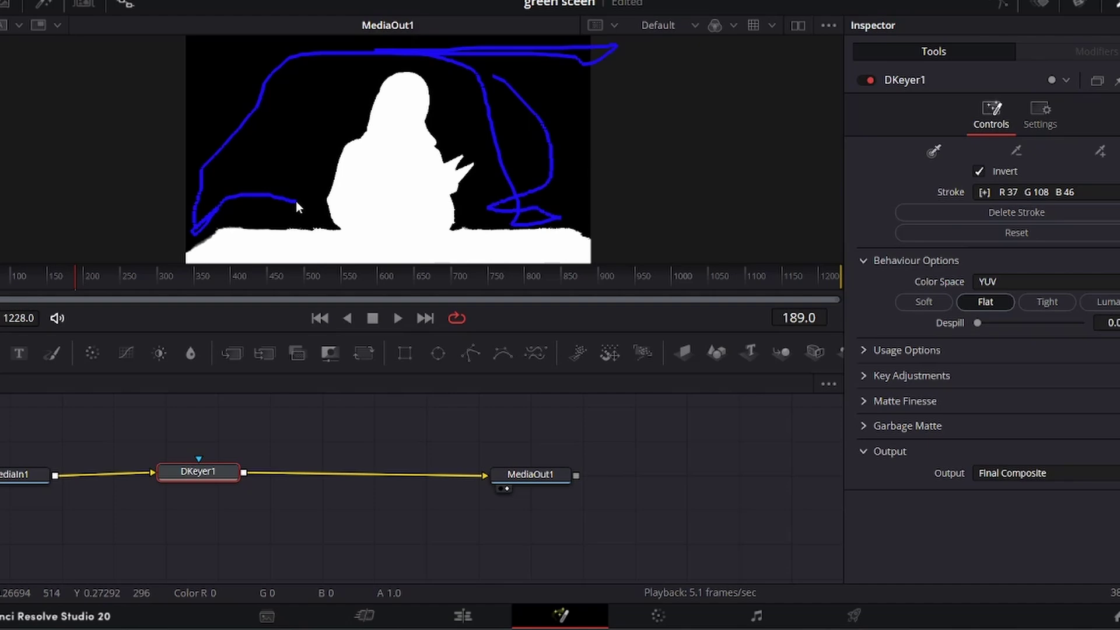
pyautogui.moveTo(296, 202); pyautogui.dragTo(296, 205)
pyautogui.press('c')
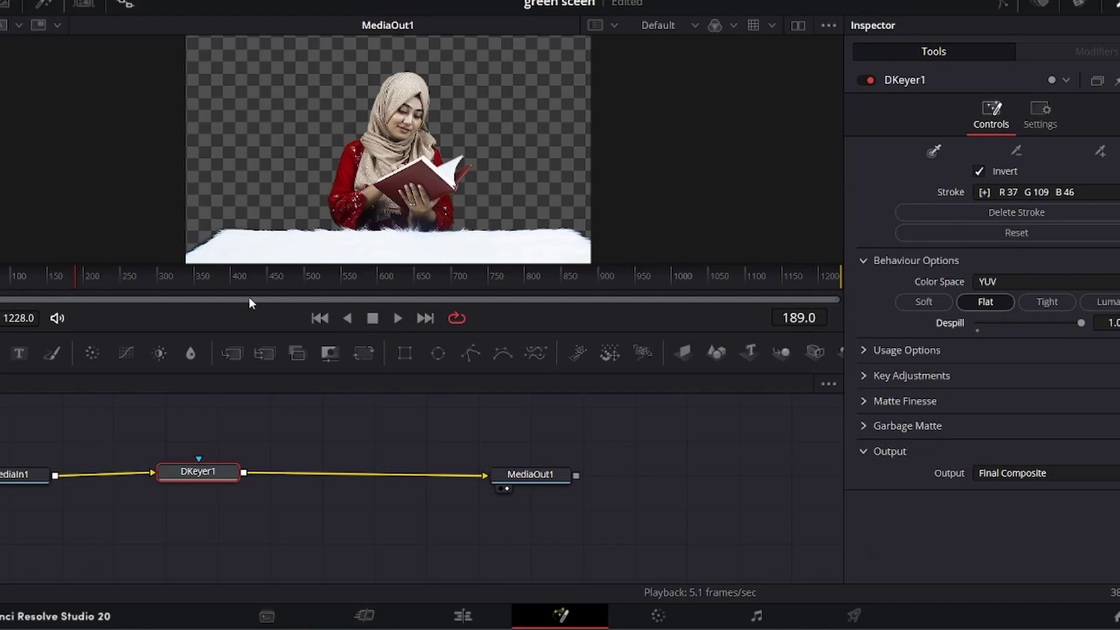
pyautogui.moveTo(250, 295); pyautogui.dragTo(413, 292)
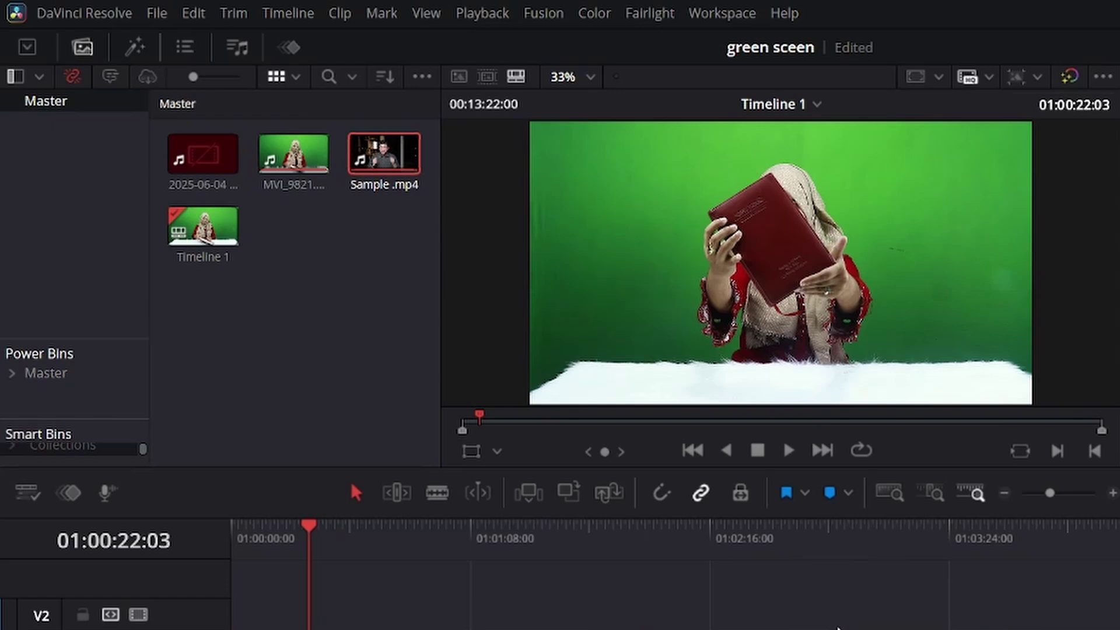
# Search all effects folders for "3d key" on the Edit page and apply 3D Keyer to the first MVI_9821.MP4 clip.
pyautogui.click(135, 47)
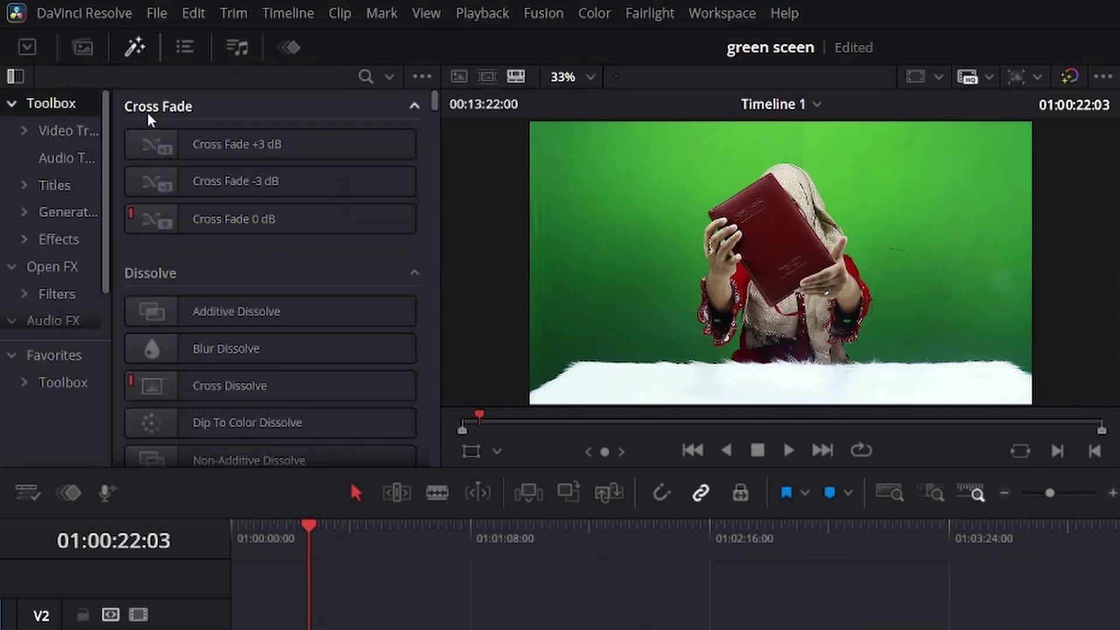
pyautogui.click(365, 79)
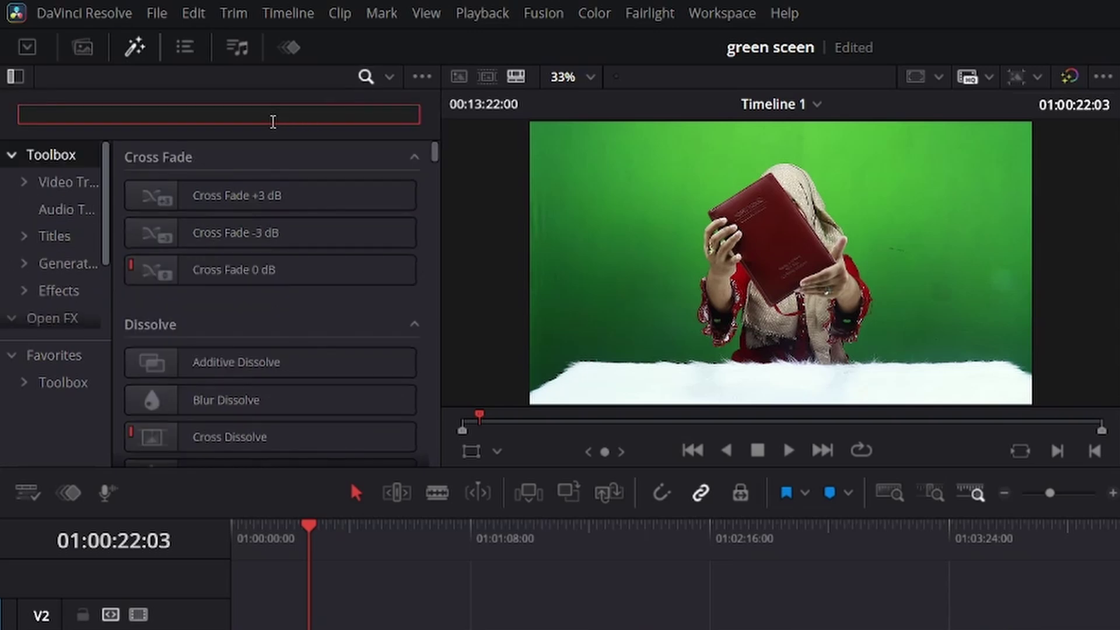
pyautogui.write('3d key')
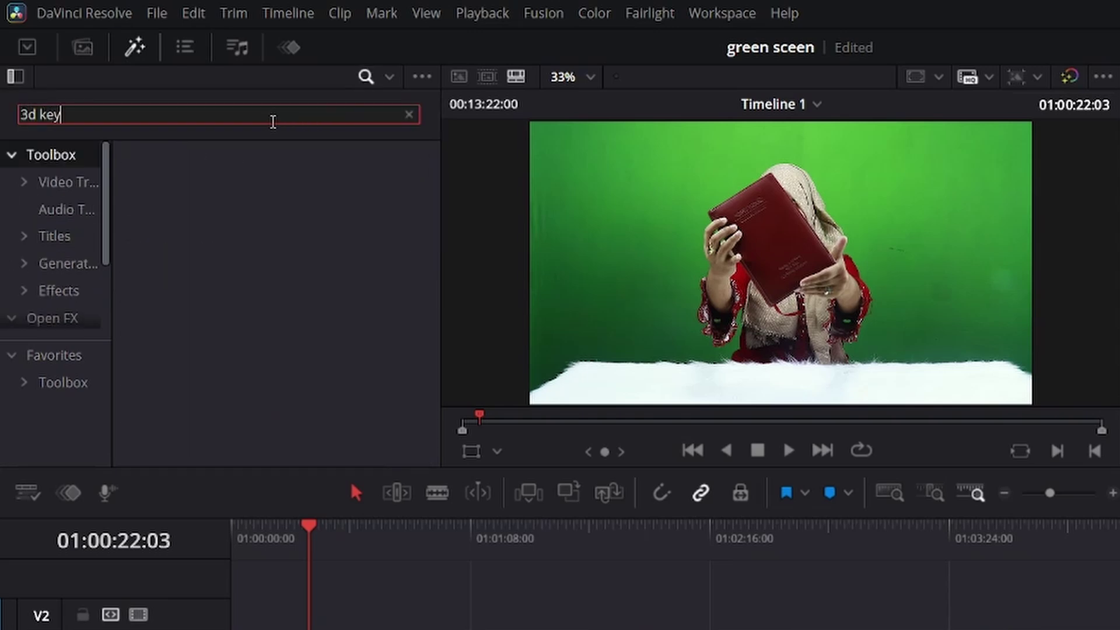
pyautogui.click(389, 76)
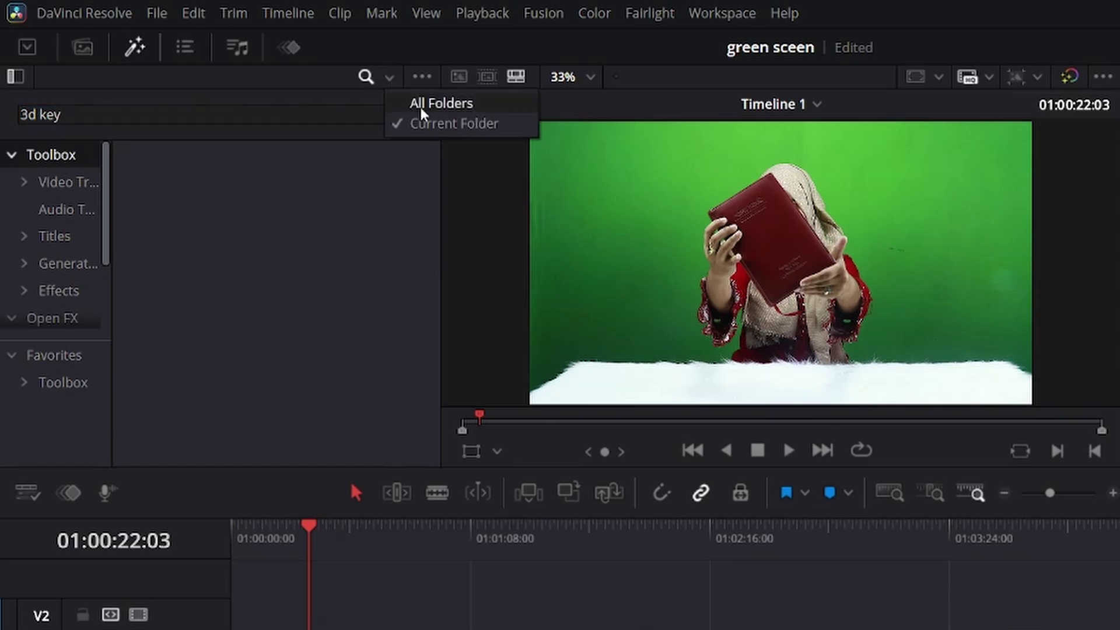
pyautogui.click(421, 105)
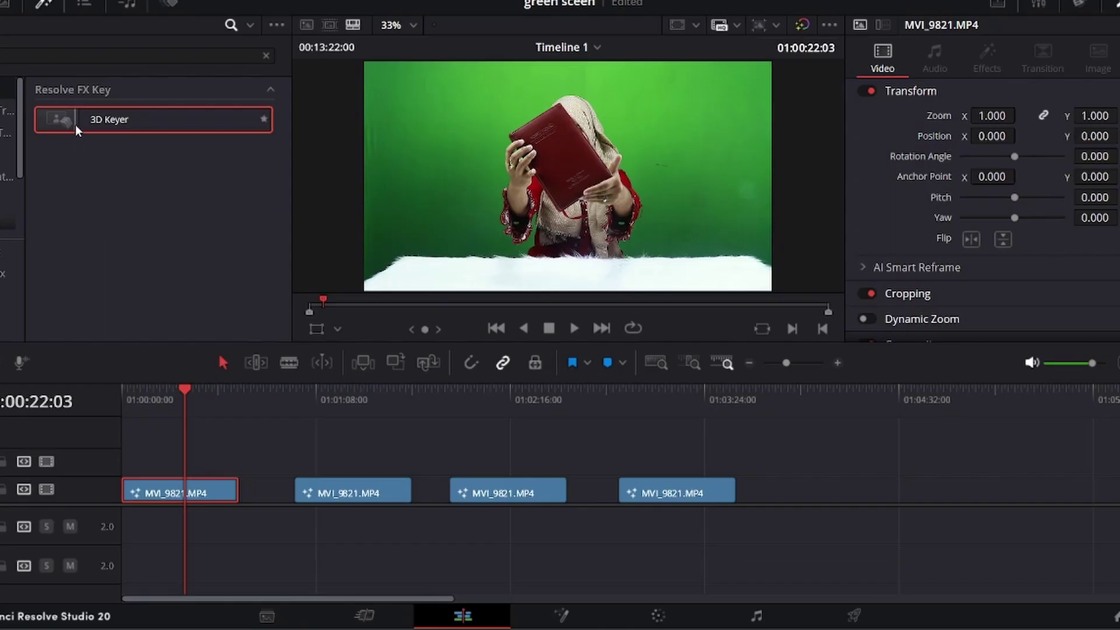
pyautogui.moveTo(79, 125); pyautogui.dragTo(172, 489)
# Enable the Open FX Overlay in the viewer and draw a 3D Keyer stroke across the green backdrop beside the woman.
pyautogui.moveTo(172, 402); pyautogui.dragTo(143, 406)
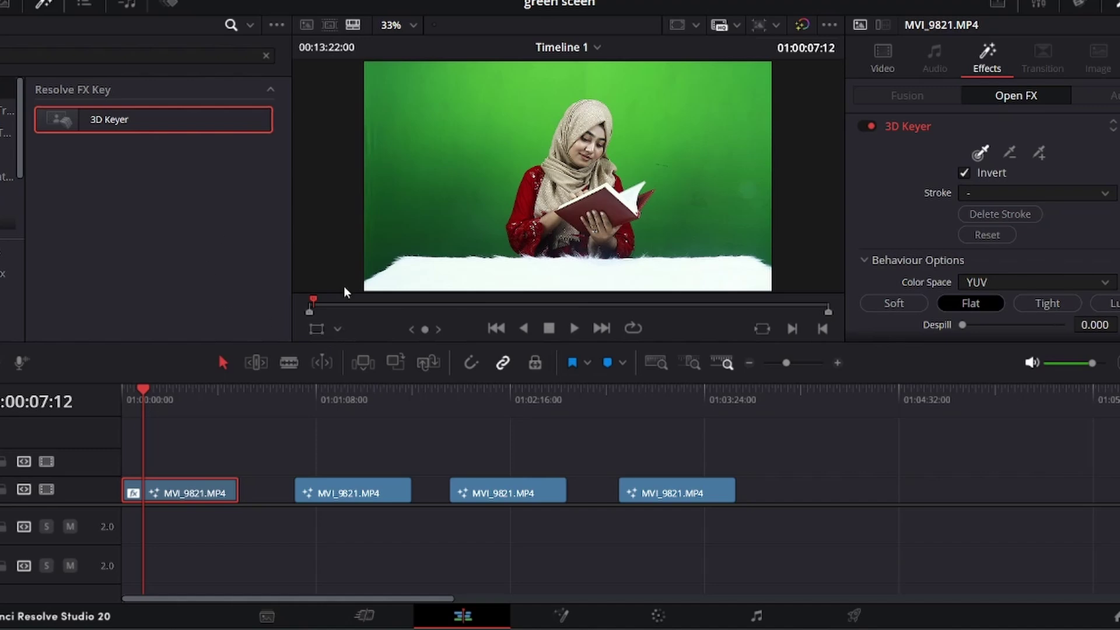
pyautogui.click(337, 330)
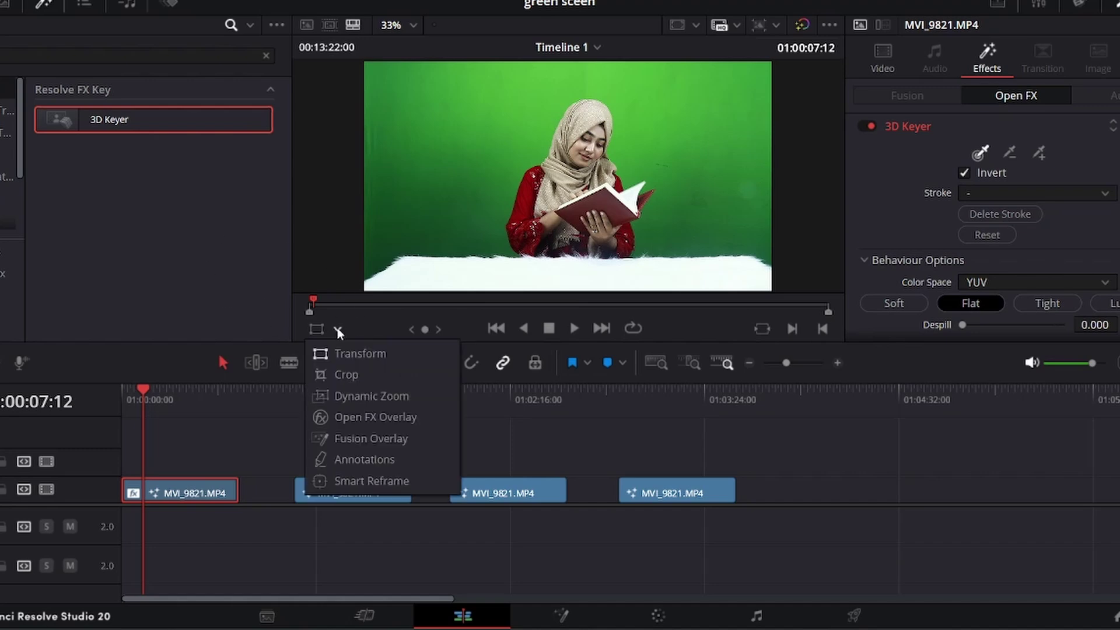
pyautogui.click(357, 419)
pyautogui.moveTo(410, 208)
pyautogui.mouseDown()
pyautogui.moveTo(471, 122)
pyautogui.moveTo(593, 74)
pyautogui.moveTo(625, 78)
pyautogui.moveTo(720, 182)
pyautogui.moveTo(762, 78)
pyautogui.moveTo(421, 79)
pyautogui.moveTo(381, 144)
pyautogui.moveTo(371, 248)
pyautogui.moveTo(437, 225)
pyautogui.moveTo(474, 121)
pyautogui.moveTo(605, 81)
pyautogui.moveTo(681, 112)
pyautogui.moveTo(691, 226)
pyautogui.moveTo(710, 246)
pyautogui.moveTo(690, 249)
pyautogui.moveTo(675, 154)
pyautogui.moveTo(640, 99)
pyautogui.moveTo(608, 87)
pyautogui.moveTo(448, 131)
pyautogui.moveTo(444, 205)
pyautogui.moveTo(391, 261)
pyautogui.mouseUp()
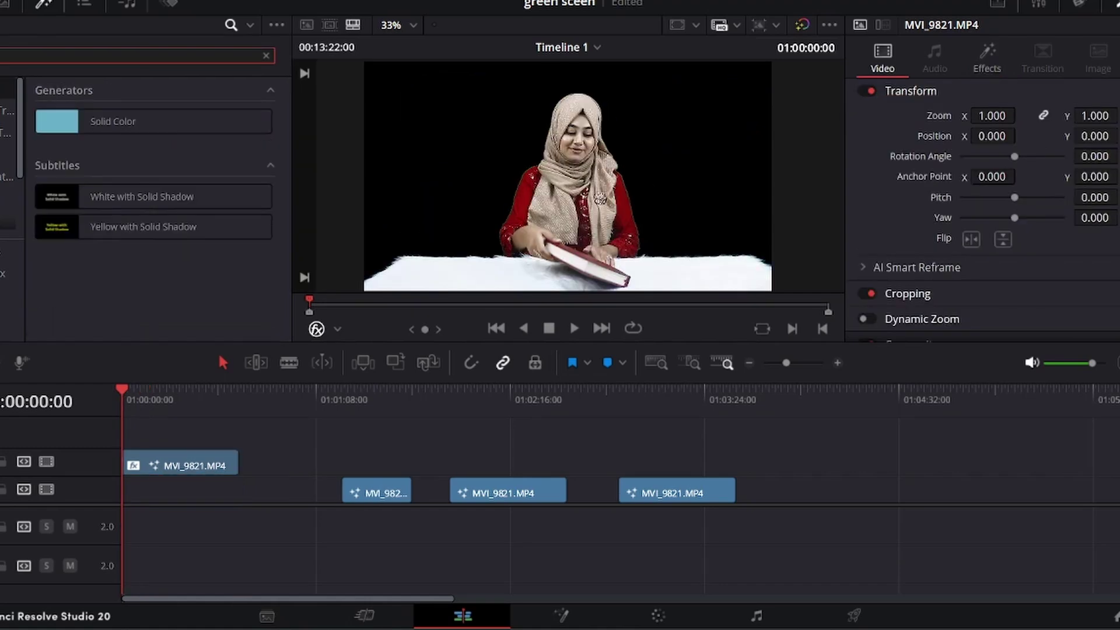
# Place a Solid Color generator on the track beneath the keyed clip at the timeline start.
pyautogui.click(132, 114)
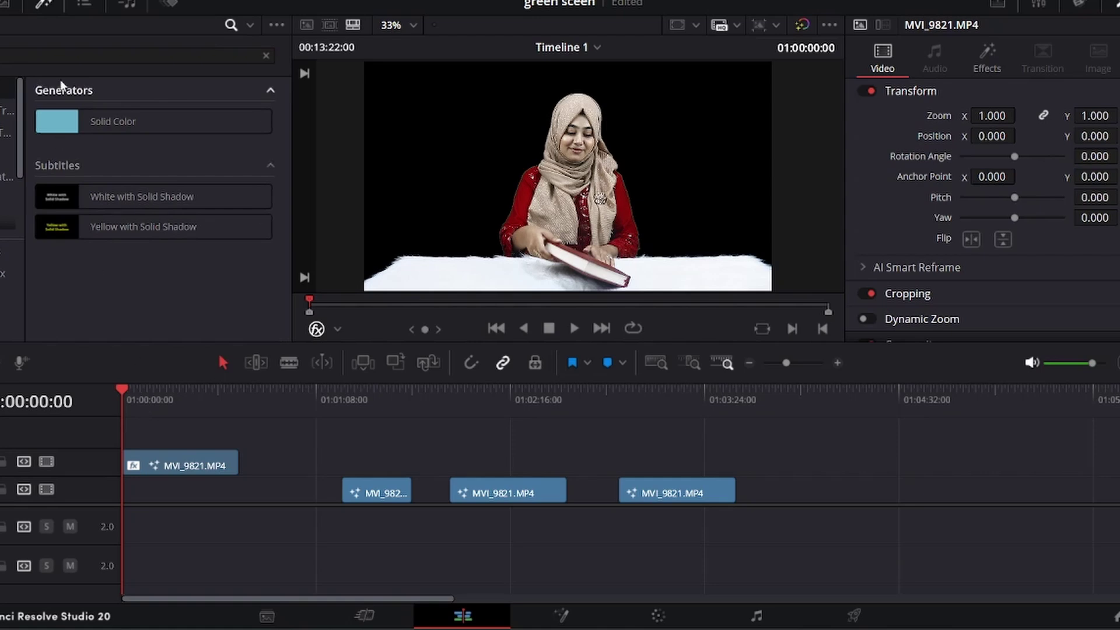
pyautogui.moveTo(69, 119); pyautogui.dragTo(182, 496)
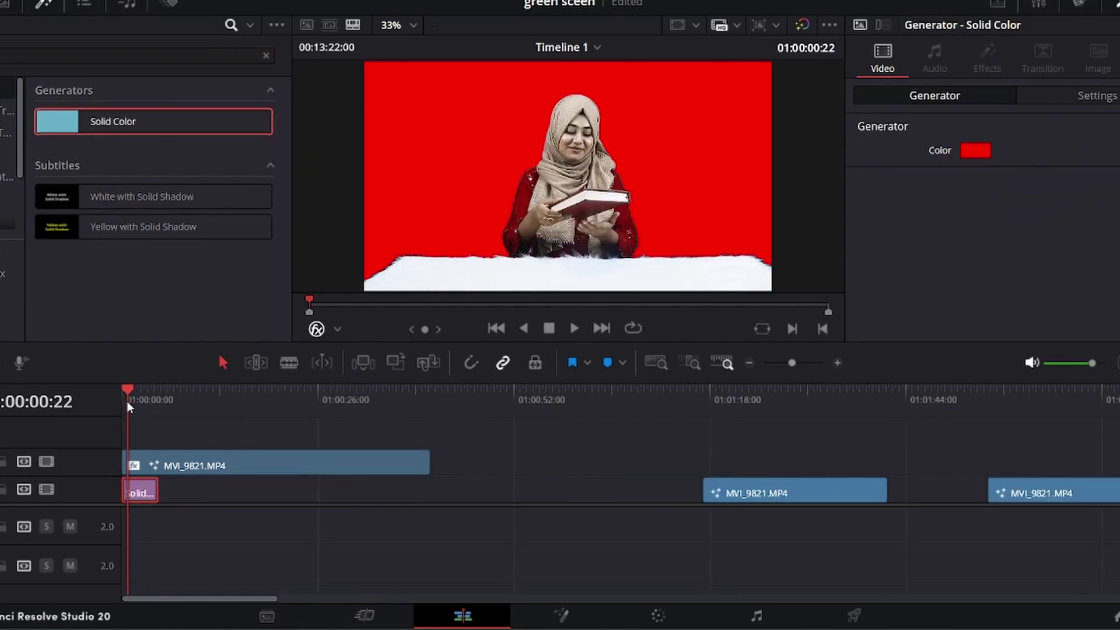
pyautogui.click(170, 468)
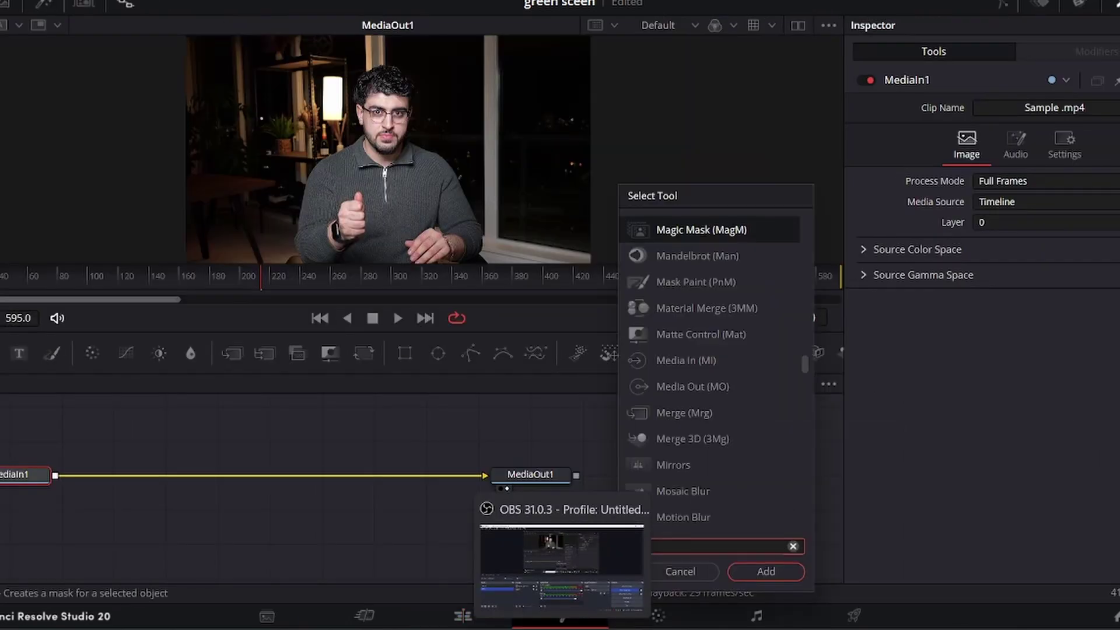
# Add a Magic Mask node to Sample .mp4, painting an include stroke over the man and an exclude stroke around him on the background.
pyautogui.write('magic')
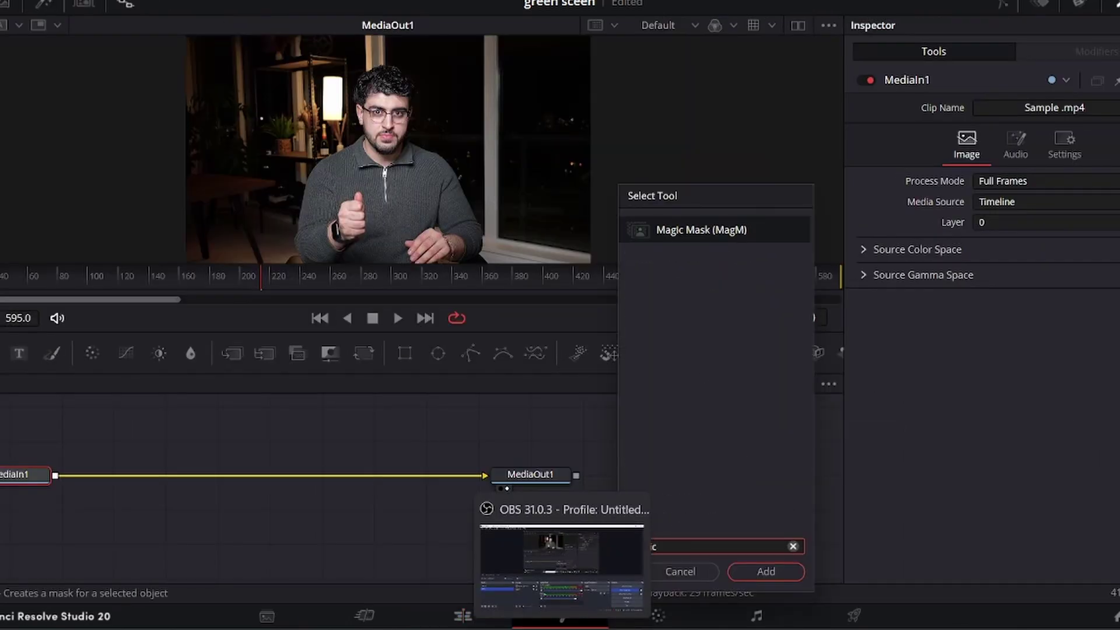
pyautogui.click(761, 572)
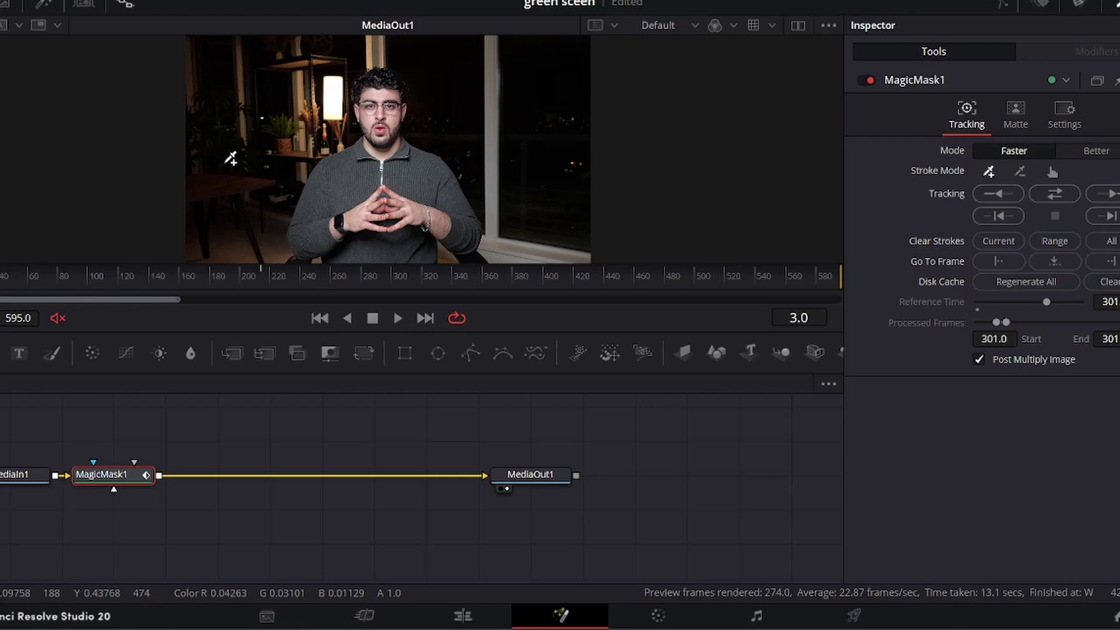
pyautogui.moveTo(377, 96)
pyautogui.mouseDown()
pyautogui.moveTo(380, 220)
pyautogui.moveTo(321, 191)
pyautogui.moveTo(320, 224)
pyautogui.moveTo(386, 197)
pyautogui.moveTo(456, 215)
pyautogui.moveTo(420, 166)
pyautogui.mouseUp()
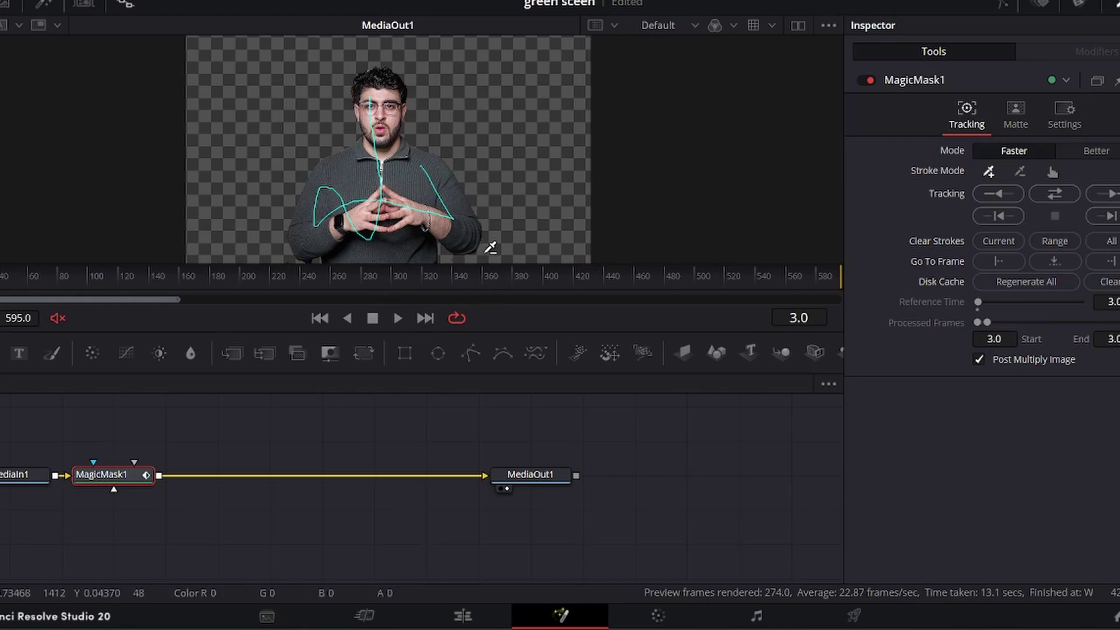
pyautogui.moveTo(518, 251)
pyautogui.mouseDown()
pyautogui.moveTo(504, 101)
pyautogui.moveTo(451, 74)
pyautogui.moveTo(323, 64)
pyautogui.moveTo(276, 89)
pyautogui.moveTo(298, 125)
pyautogui.moveTo(331, 129)
pyautogui.moveTo(258, 152)
pyautogui.moveTo(253, 214)
pyautogui.moveTo(291, 258)
pyautogui.mouseUp()
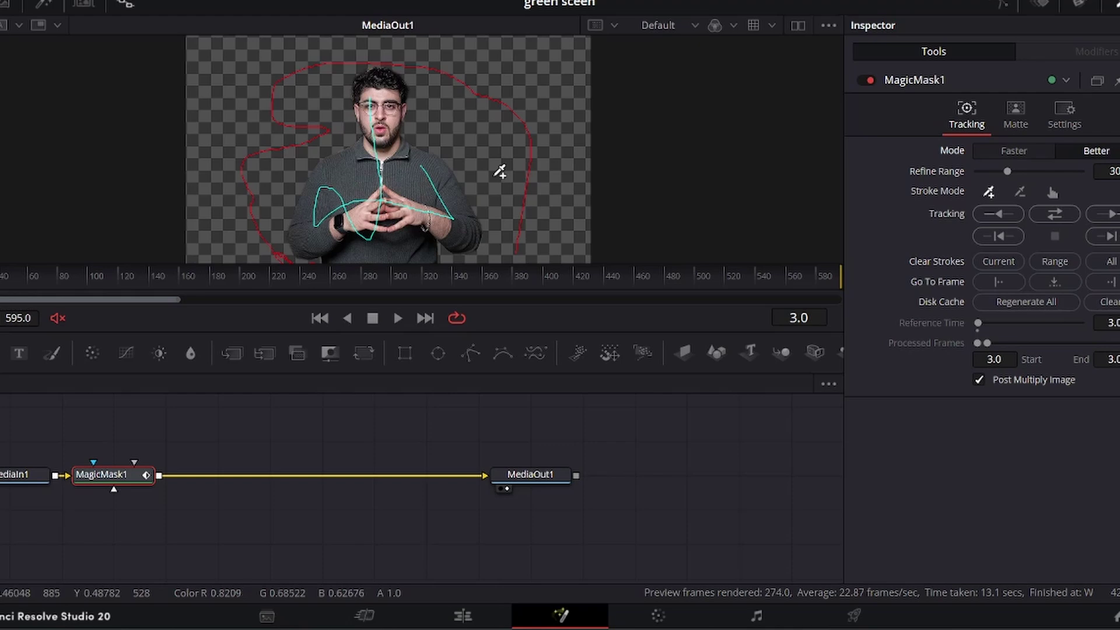
# Compare the frame with Magic Mask off and on, and track the mask in both directions in Better mode.
pyautogui.click(867, 80)
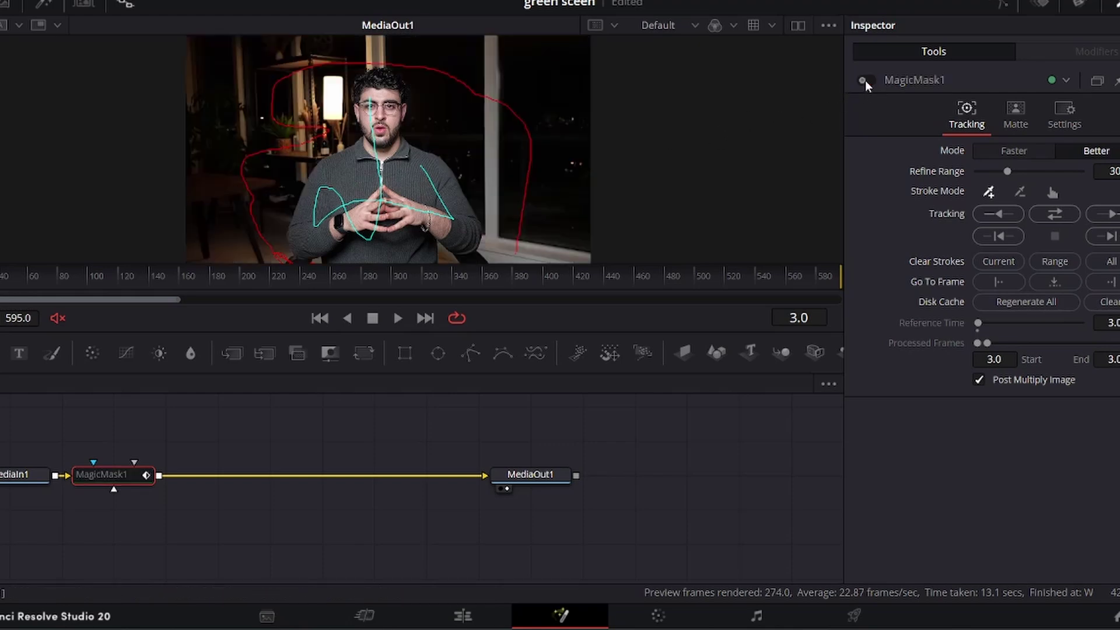
pyautogui.click(866, 80)
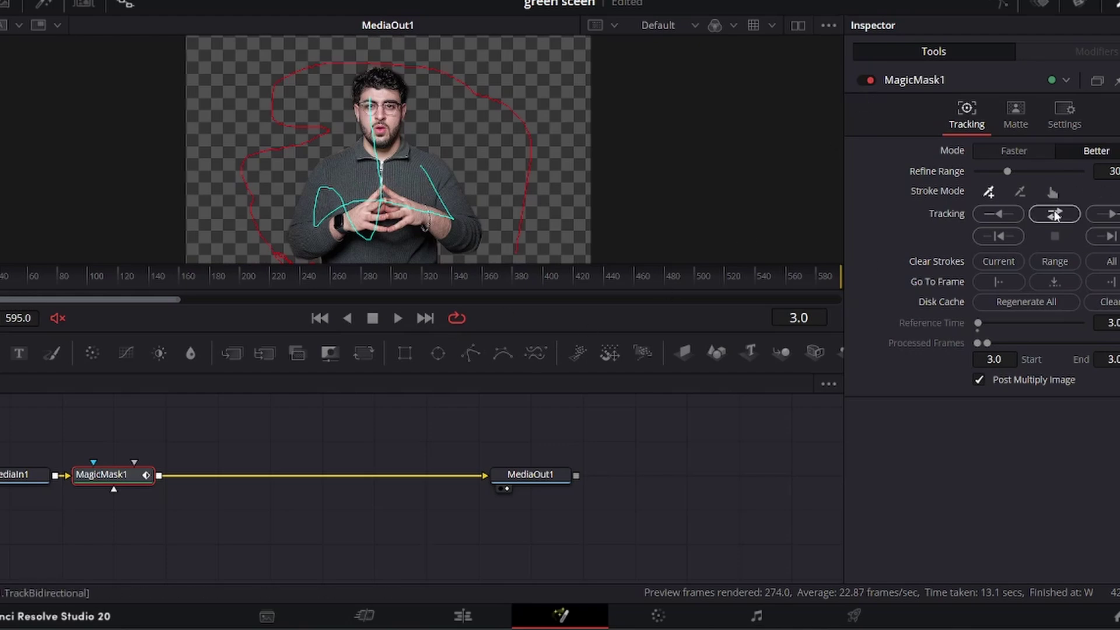
pyautogui.click(1055, 215)
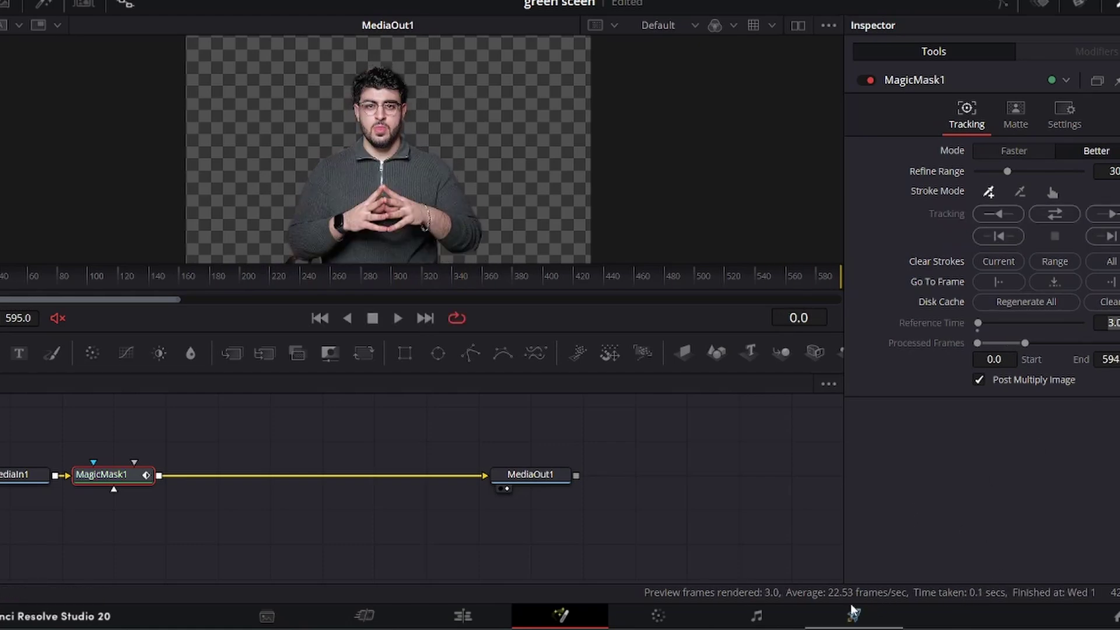
# Move the Solid Color beneath the Sample .mp4 clip on the edit timeline and play back the masked result.
pyautogui.click(462, 616)
pyautogui.moveTo(149, 485); pyautogui.dragTo(593, 508)
pyautogui.click(583, 399)
pyautogui.press('space')
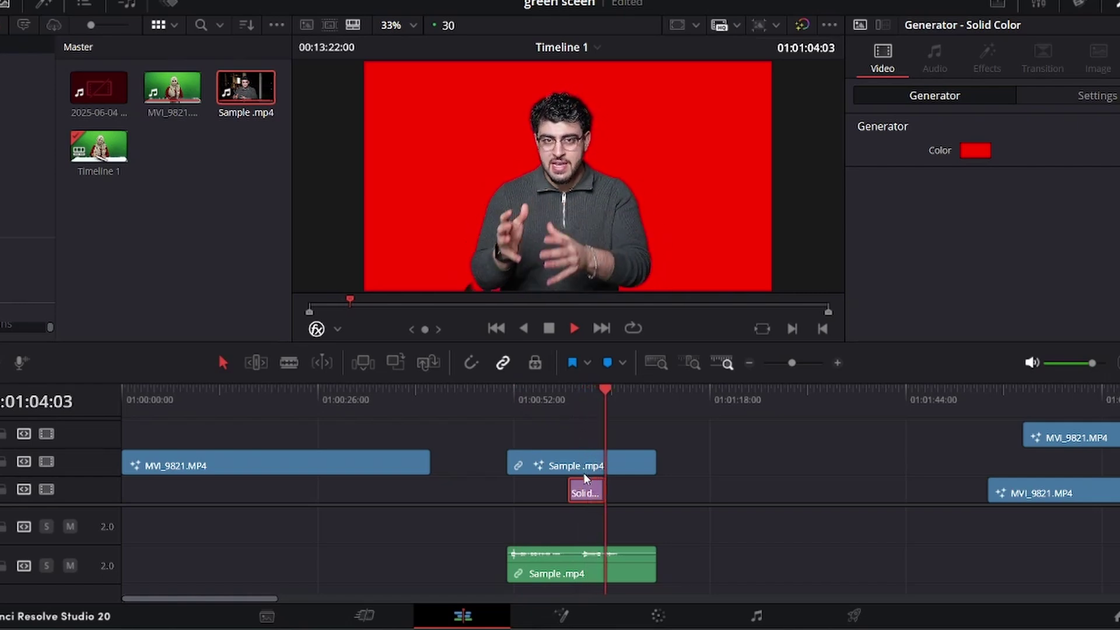
pyautogui.press('space')
# Shift the Solid Color to the end of the Sample .mp4 clip and play back that section.
pyautogui.moveTo(592, 493); pyautogui.dragTo(641, 493)
pyautogui.press('space')
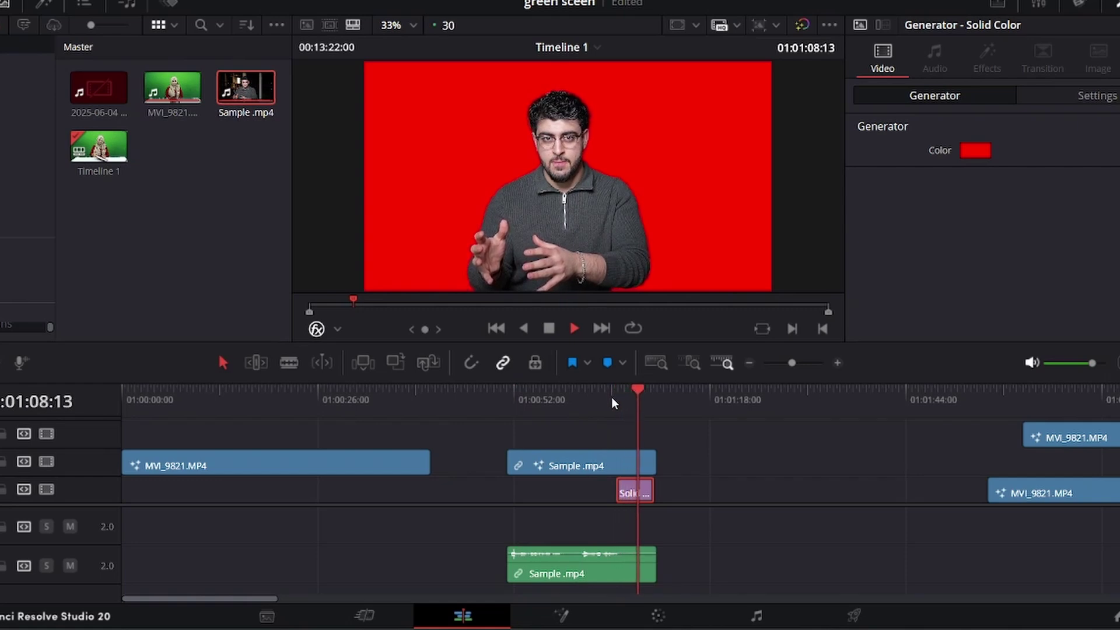
pyautogui.press('space')
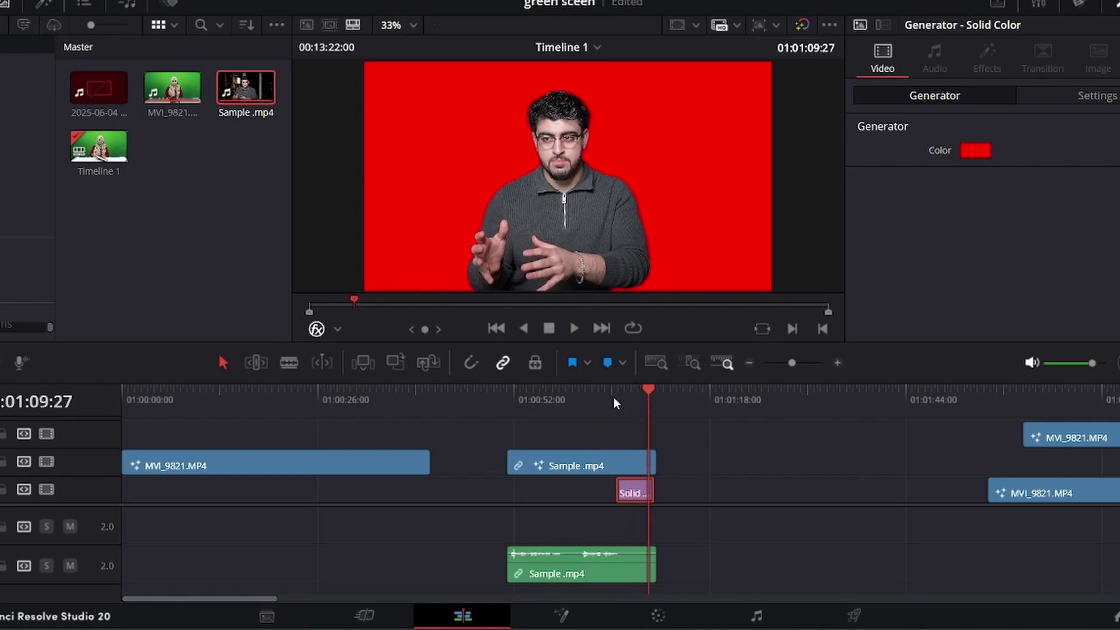
pyautogui.click(623, 401)
pyautogui.press('space')
pyautogui.press('space')
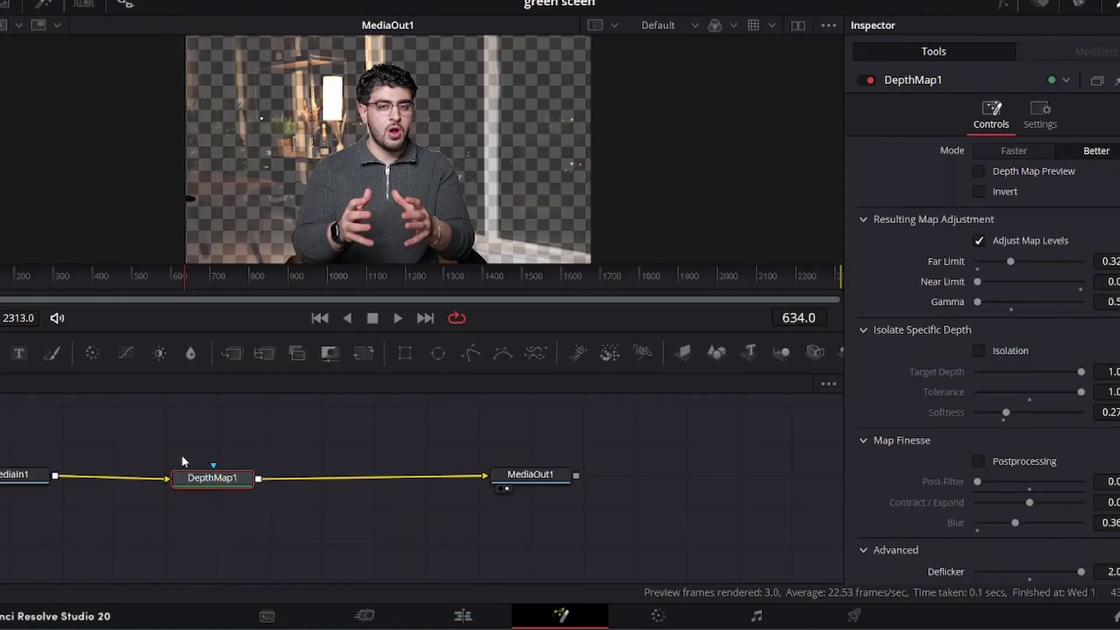
# Return to the edit timeline and play the depth-mapped Sample .mp4 clip over the red Solid Color to check the cutout.
pyautogui.click(463, 626)
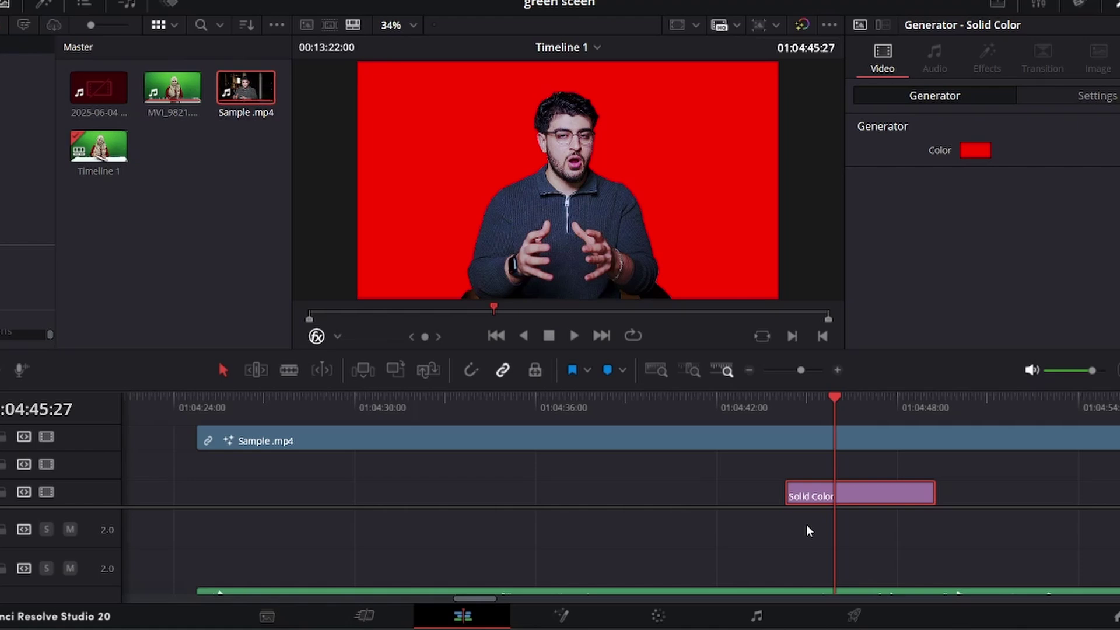
pyautogui.moveTo(857, 416); pyautogui.dragTo(891, 426)
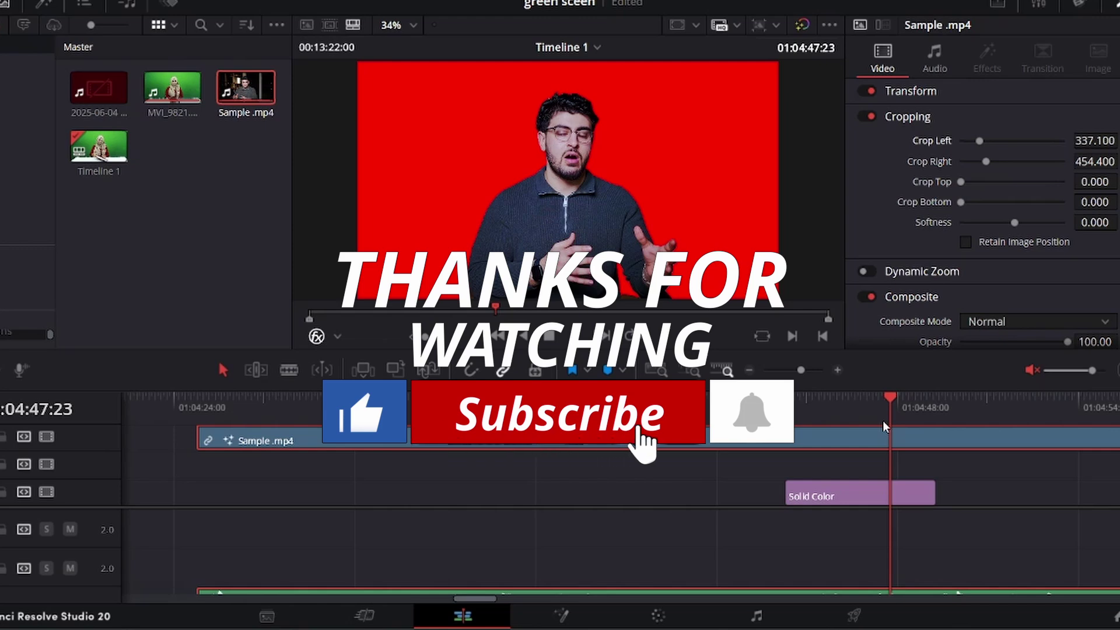
pyautogui.press('space')
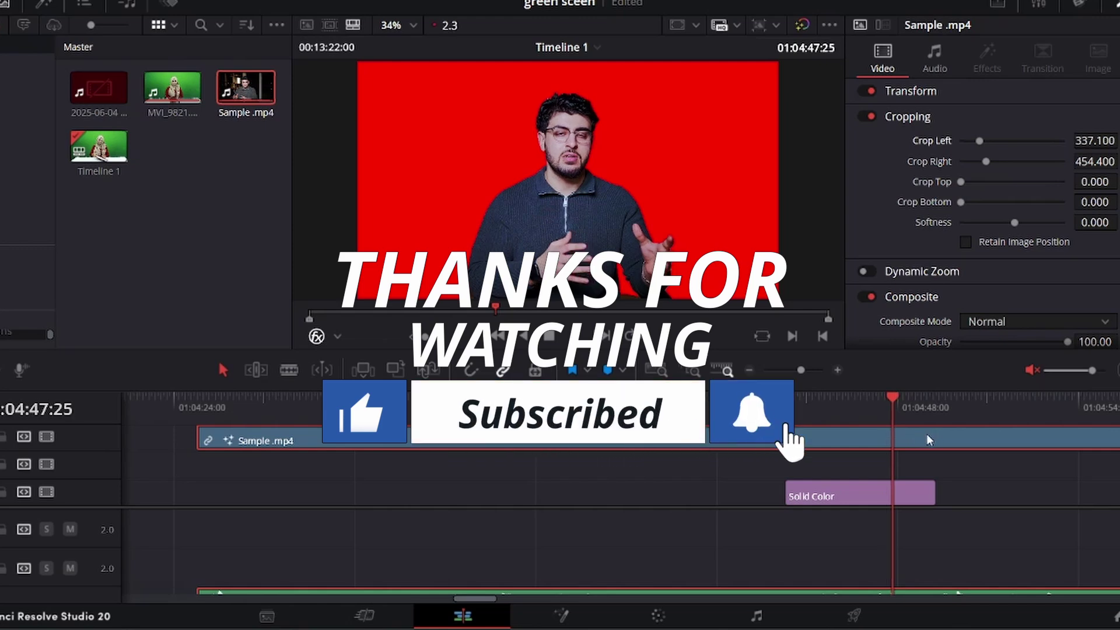